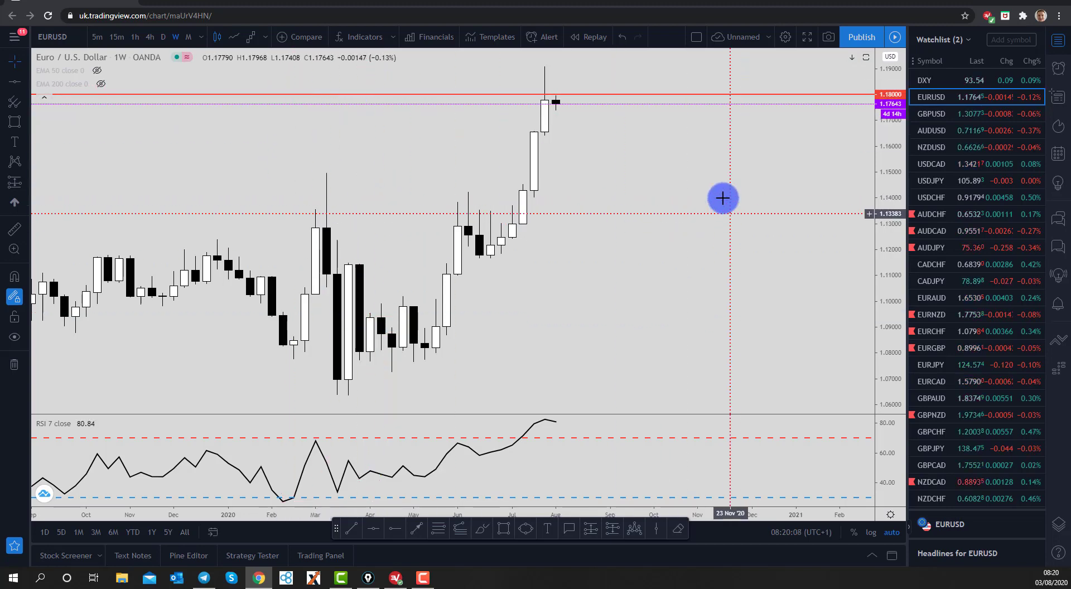
# Step: Zoom and pan the weekly EUR/USD chart to leave empty space right of the latest bar
pyautogui.scroll(-1, 719, 207)
pyautogui.moveTo(633, 182); pyautogui.dragTo(676, 182)
pyautogui.scroll(1, 678, 180)
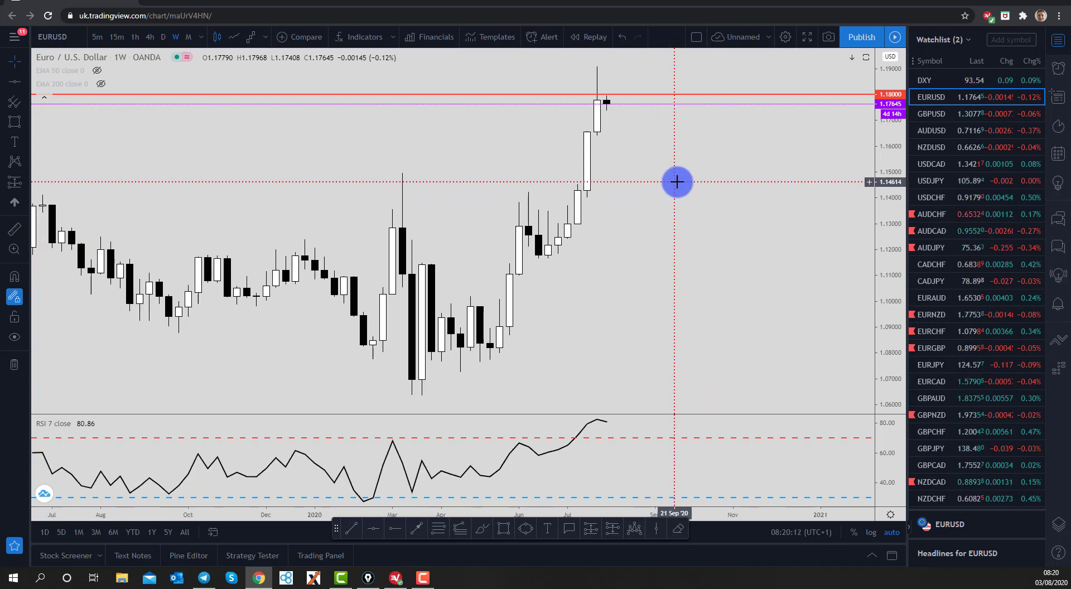
pyautogui.scroll(-5, 667, 153)
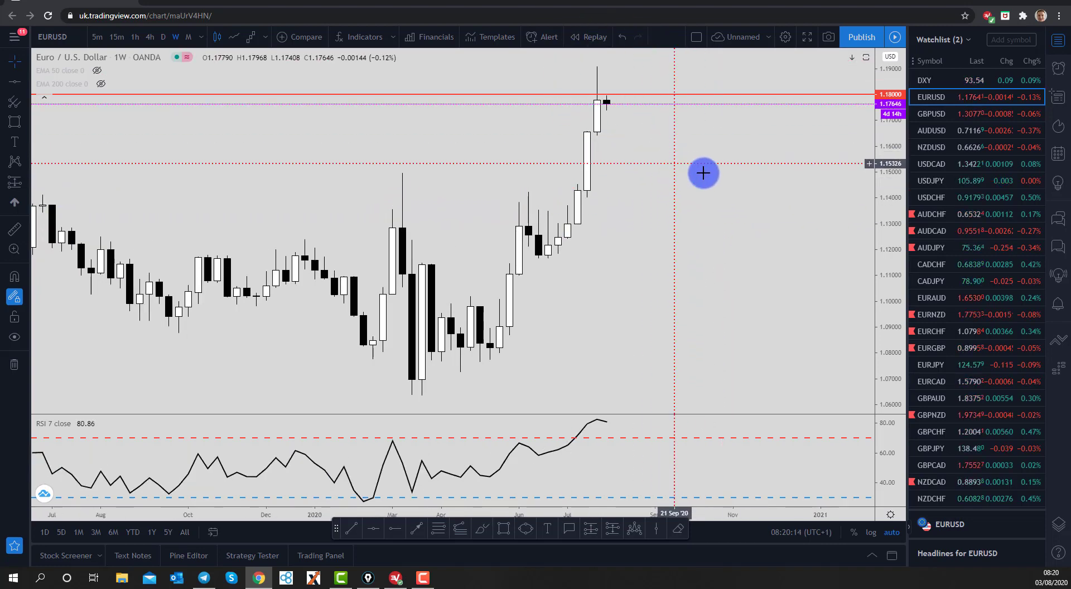
pyautogui.moveTo(645, 124); pyautogui.dragTo(558, 136)
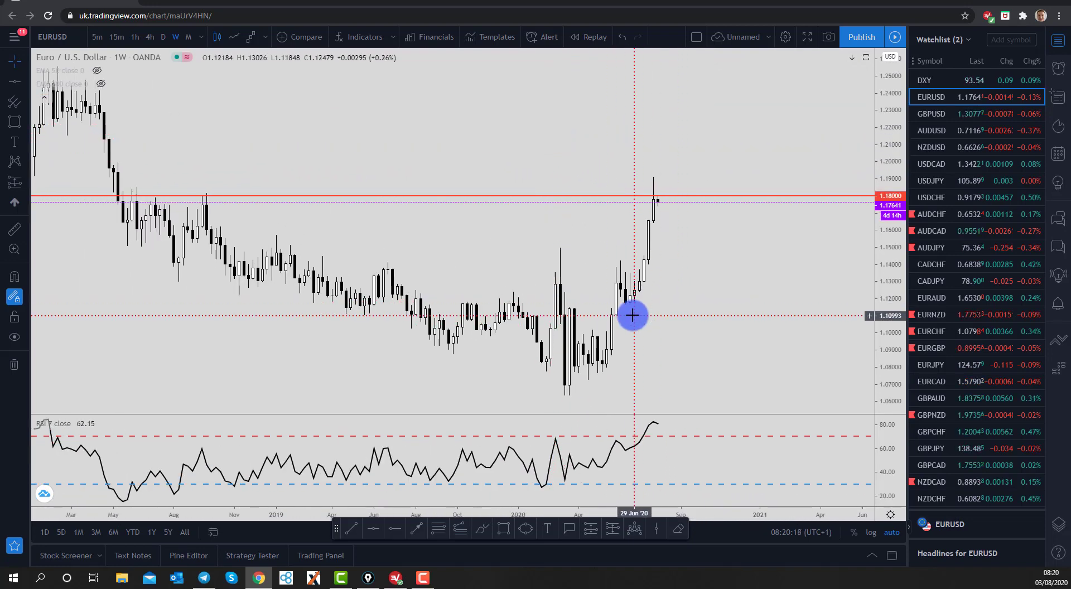
pyautogui.scroll(2, 631, 293)
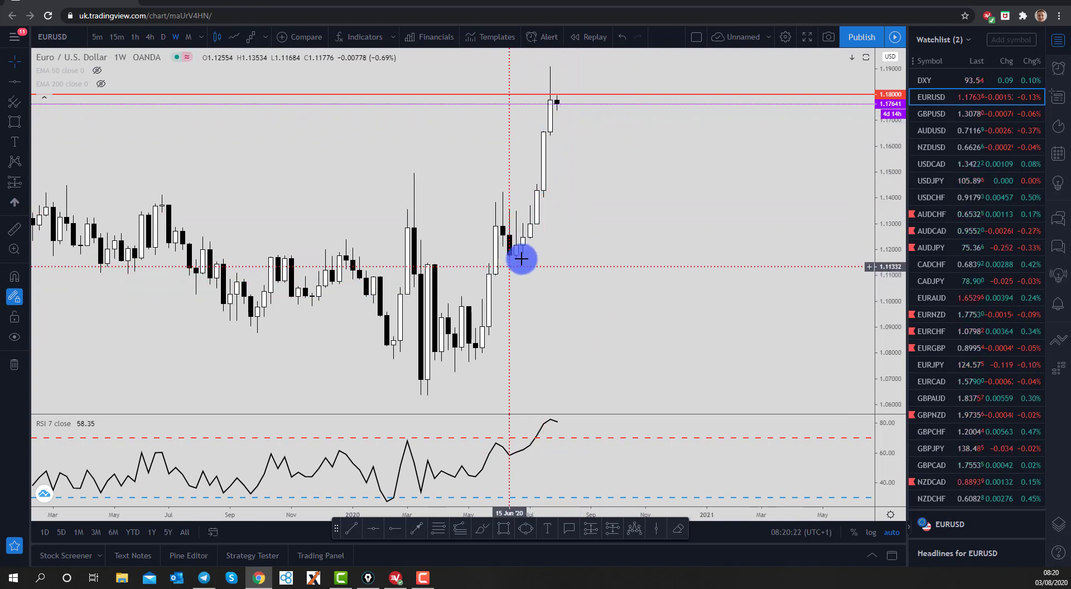
# Step: Load the U.S. Dollar Currency Index (DXY) chart from the watchlist
pyautogui.click(555, 104)
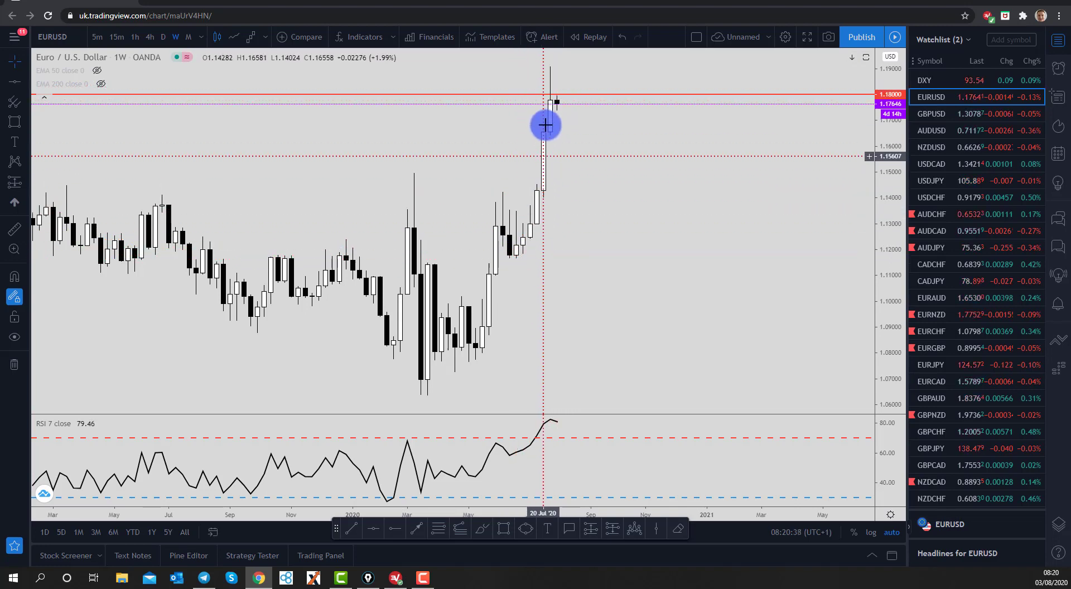
pyautogui.scroll(-5, 684, 311)
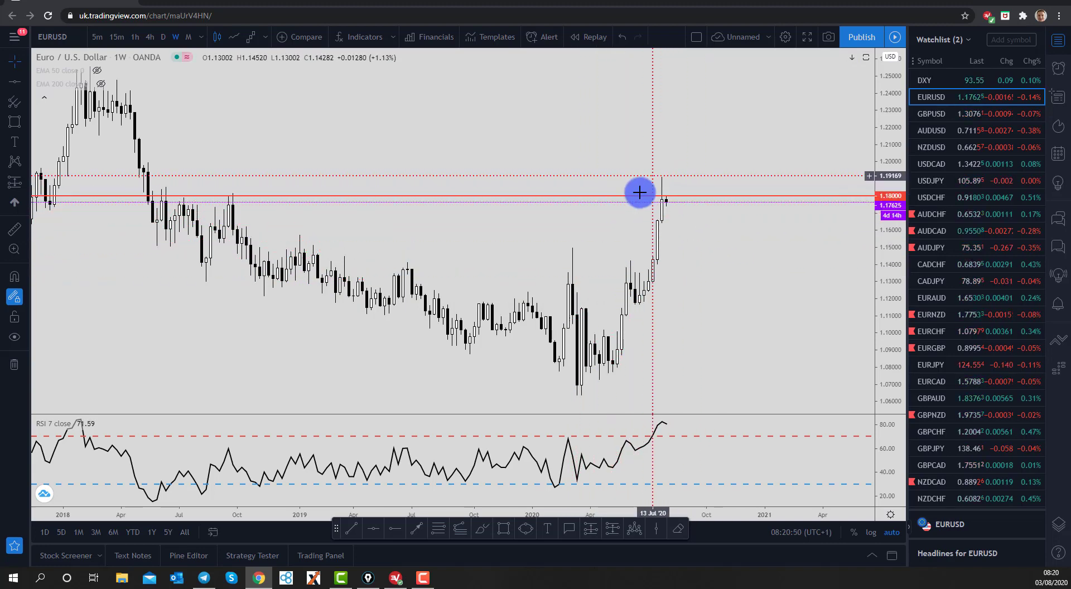
pyautogui.scroll(-1, 657, 296)
pyautogui.scroll(-3, 657, 296)
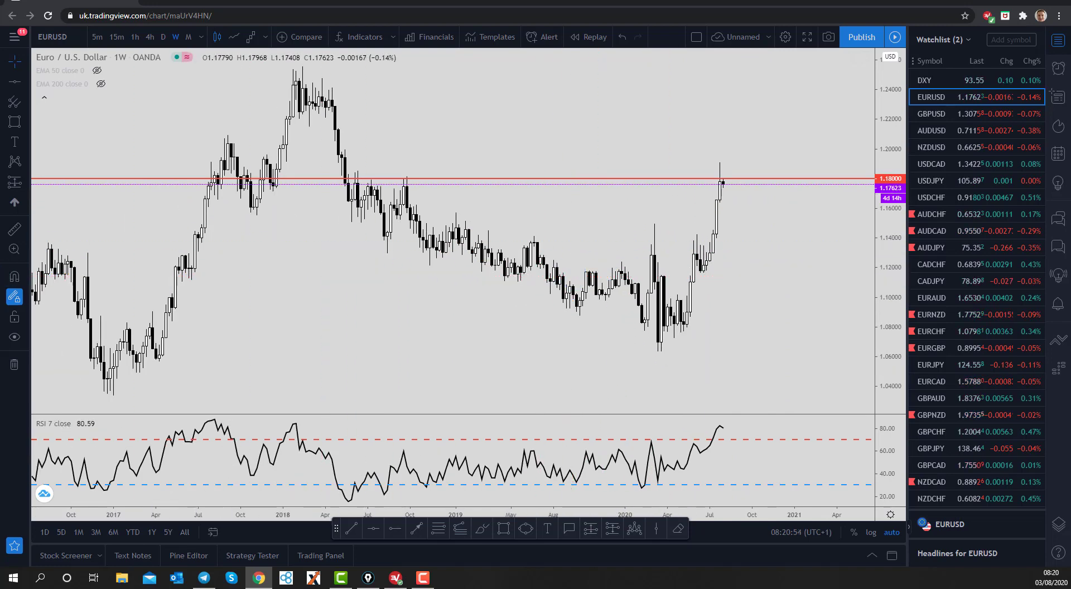
pyautogui.click(166, 210)
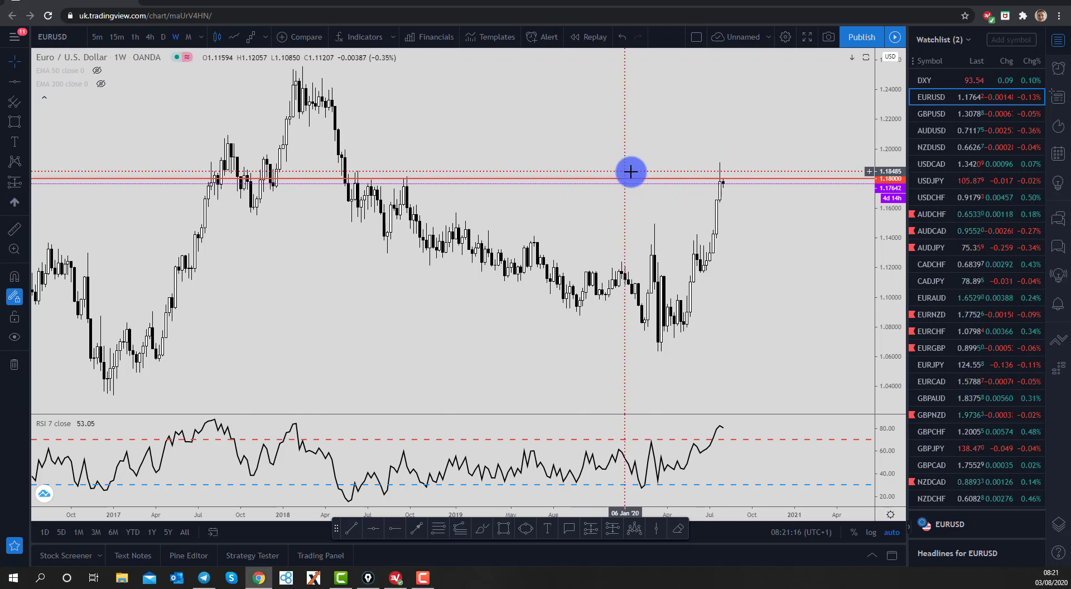
pyautogui.click(936, 80)
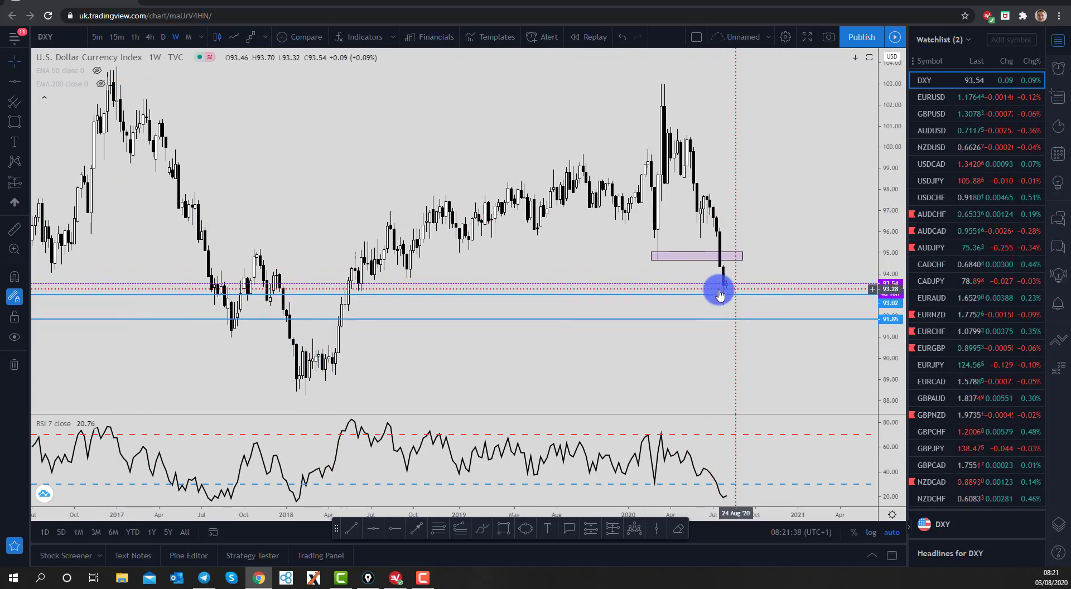
# Step: Reload the weekly EURUSD chart from its watchlist row
pyautogui.click(935, 97)
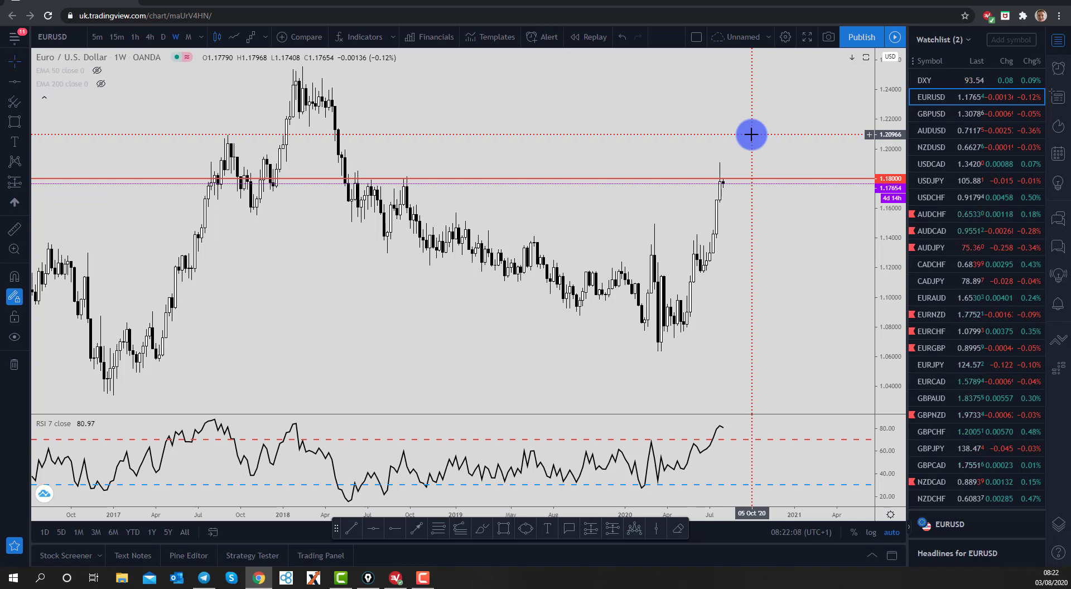
# Step: Zoom the weekly EUR/USD chart, then switch it to the D (daily) timeframe
pyautogui.scroll(3, 749, 135)
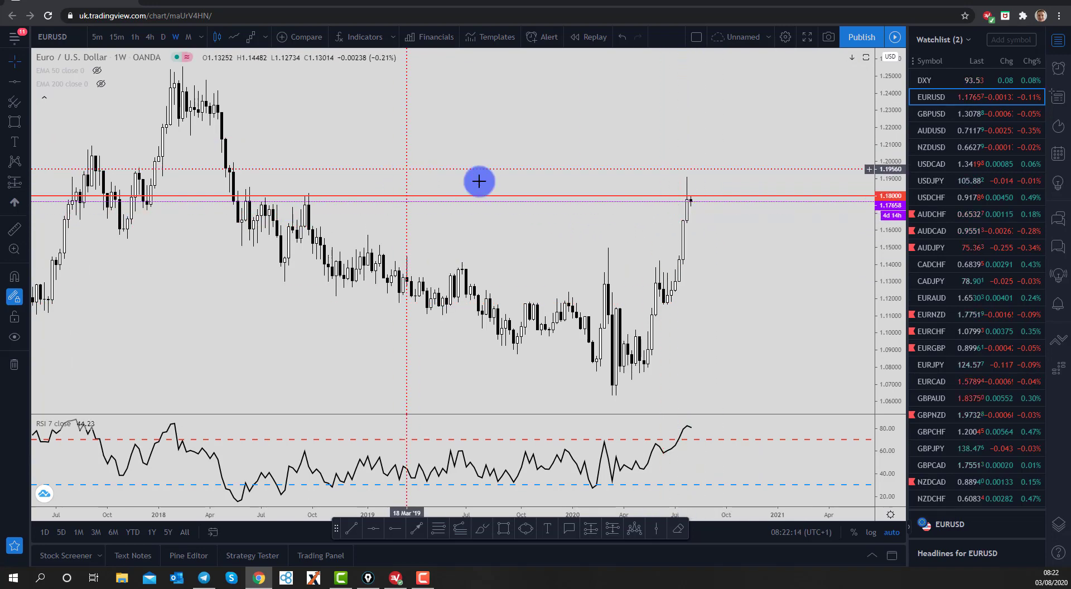
pyautogui.scroll(1, 680, 173)
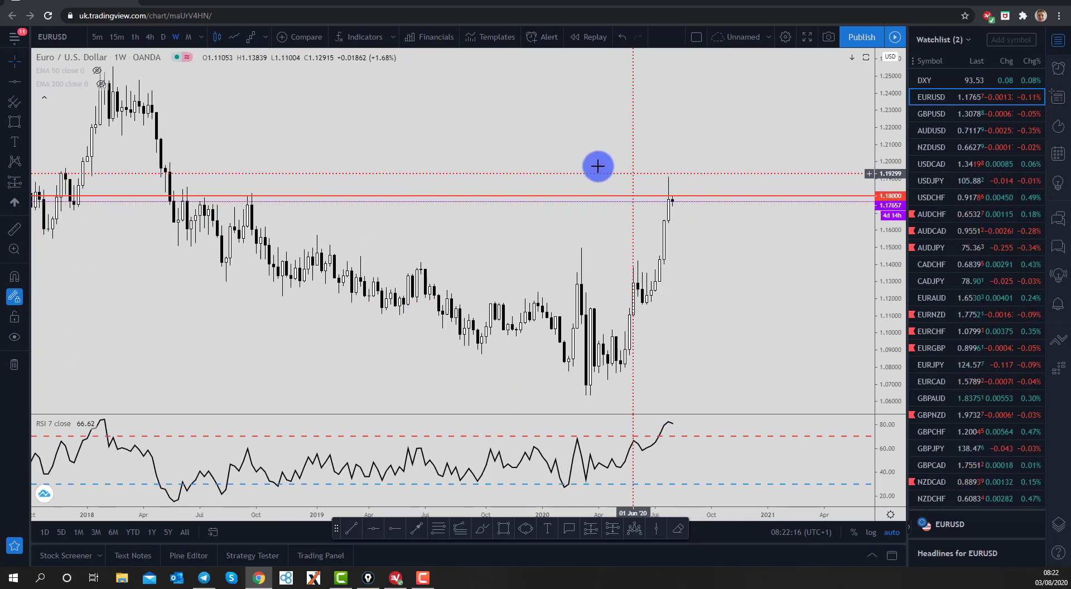
pyautogui.click(163, 38)
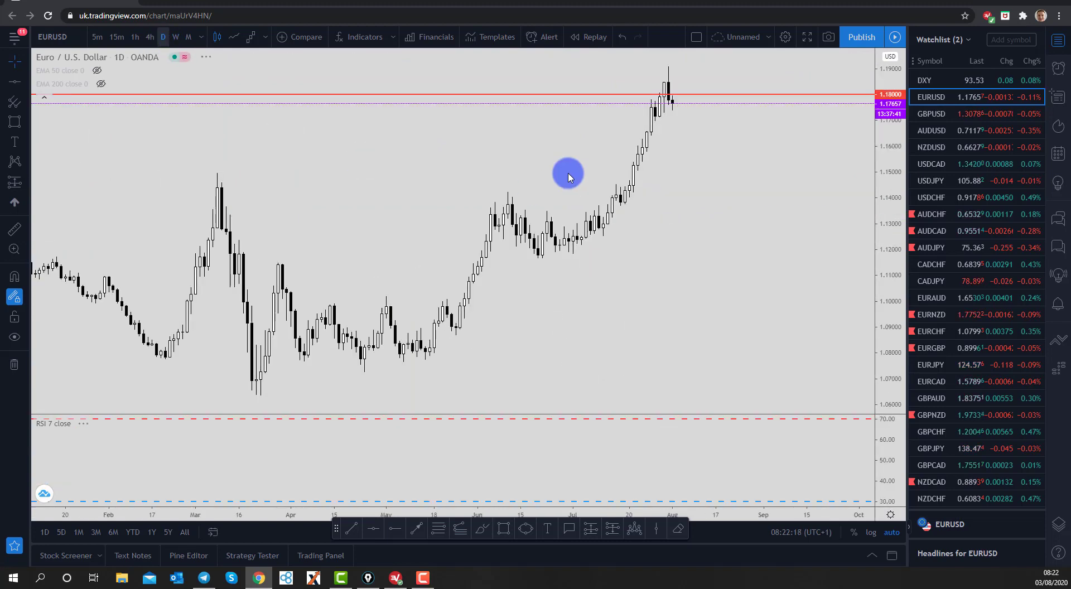
# Step: Adjust the daily EUR/USD zoom and select the Horizontal Line drawing tool
pyautogui.scroll(2, 726, 187)
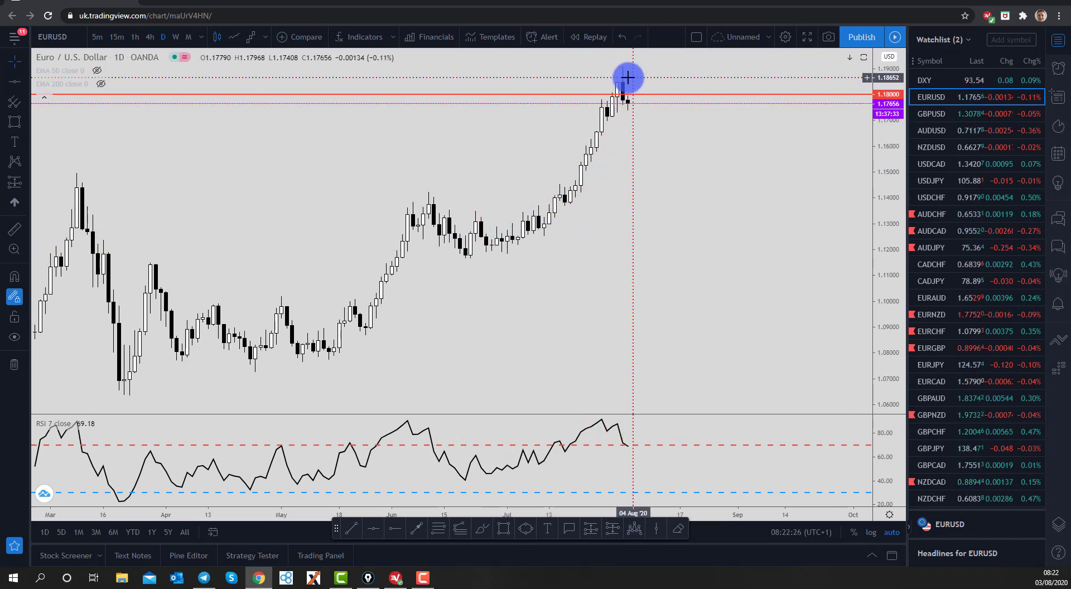
pyautogui.scroll(-3, 631, 100)
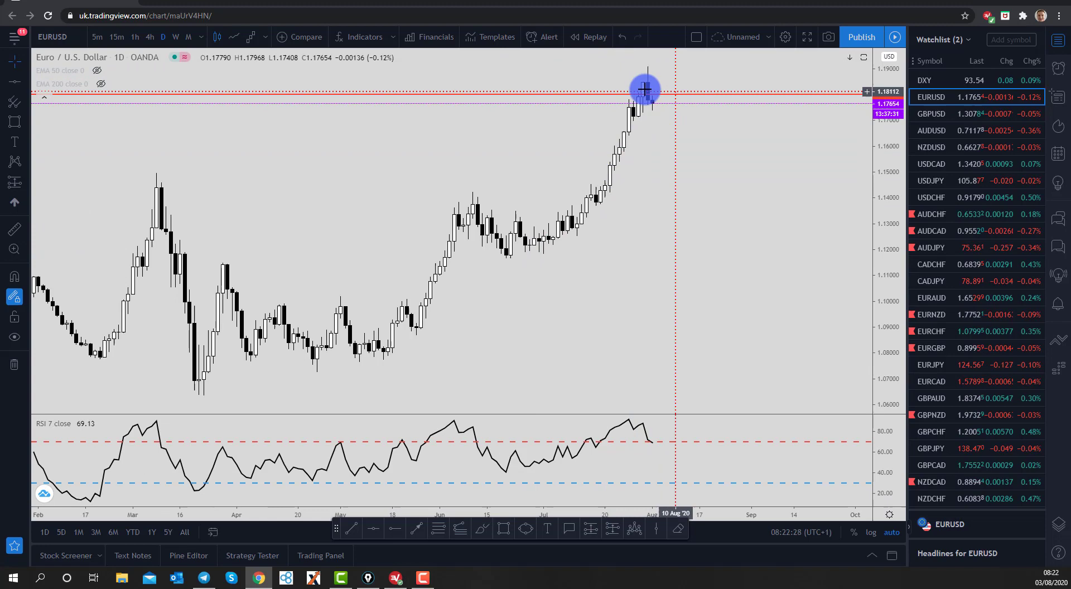
pyautogui.scroll(-2, 664, 108)
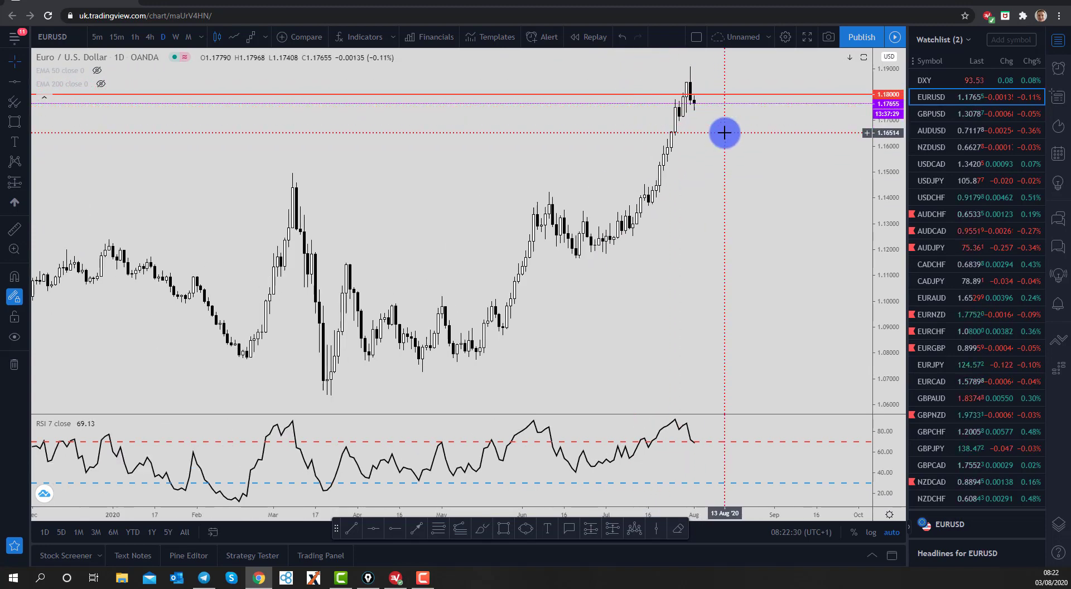
pyautogui.scroll(-2, 717, 173)
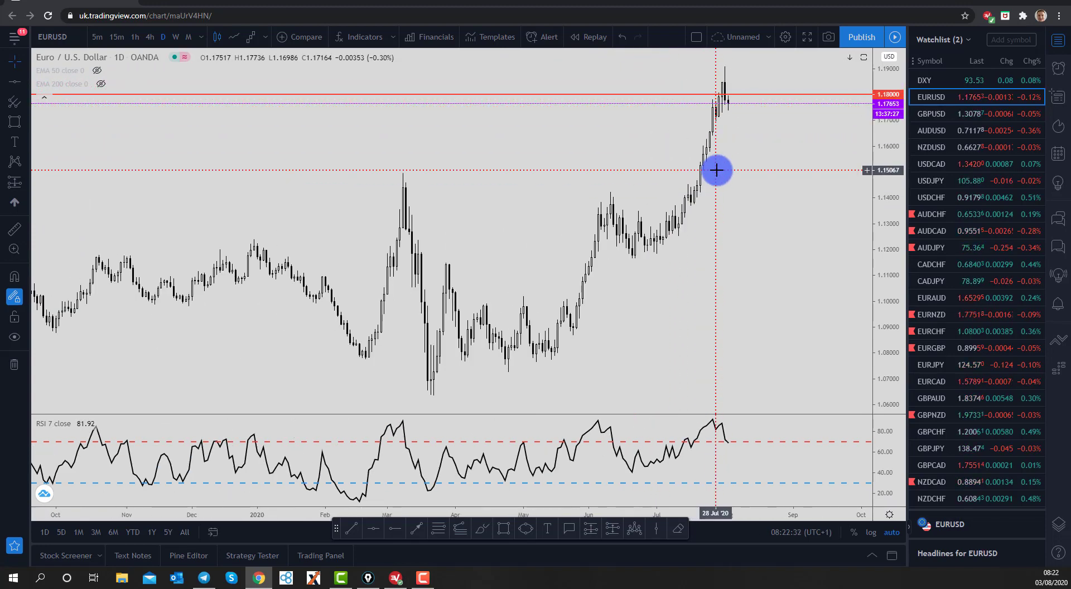
pyautogui.scroll(2, 716, 171)
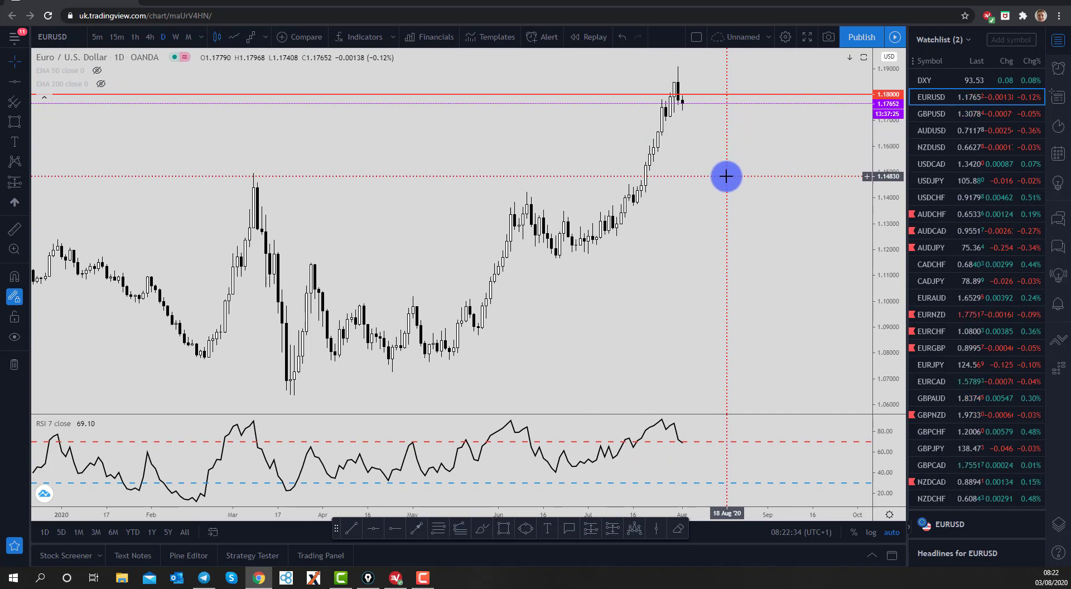
pyautogui.click(381, 534)
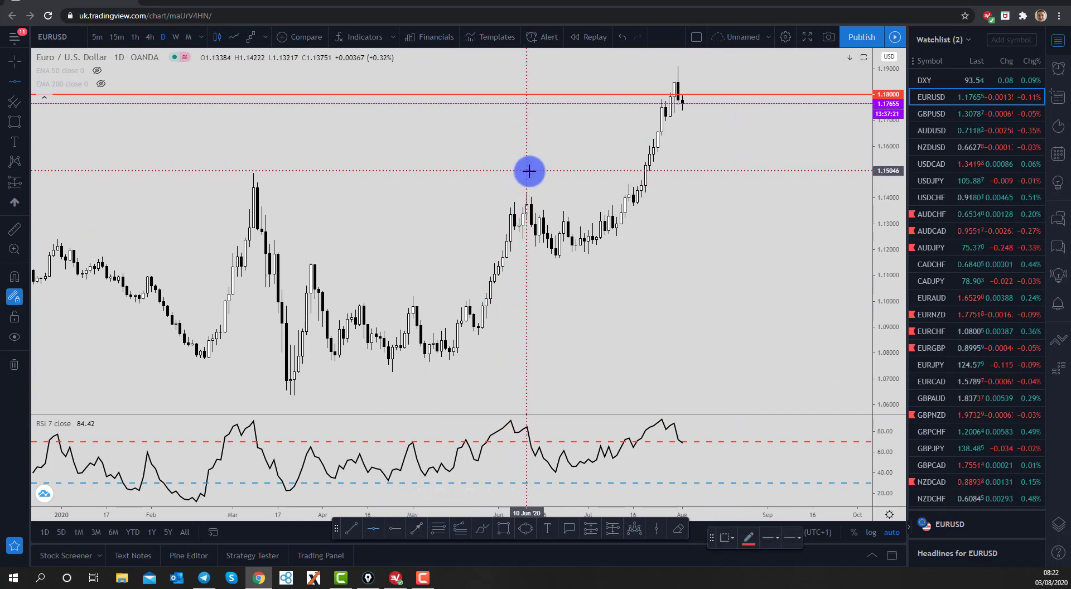
# Step: Place a blue horizontal line at 1.15003, then recentre the recent candles
pyautogui.click(624, 181)
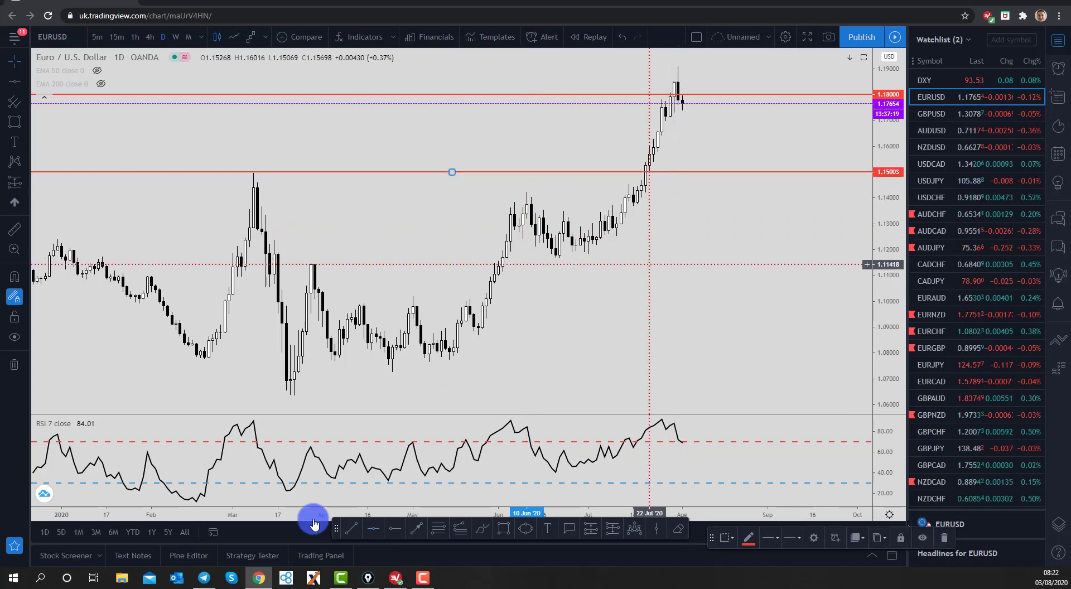
pyautogui.click(748, 540)
pyautogui.click(817, 471)
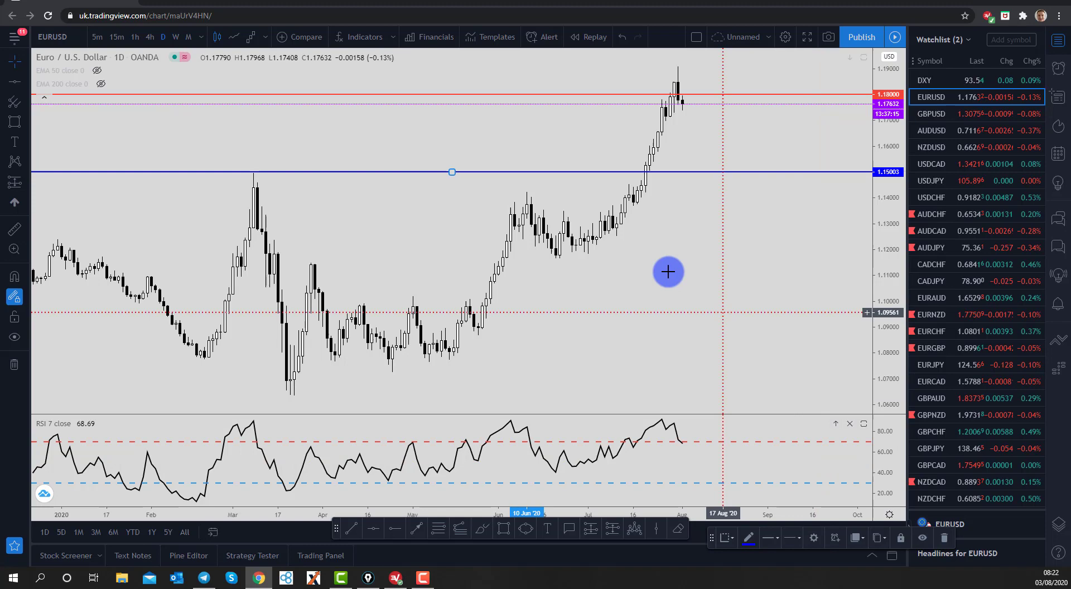
pyautogui.scroll(-2, 633, 279)
pyautogui.scroll(-5, 631, 276)
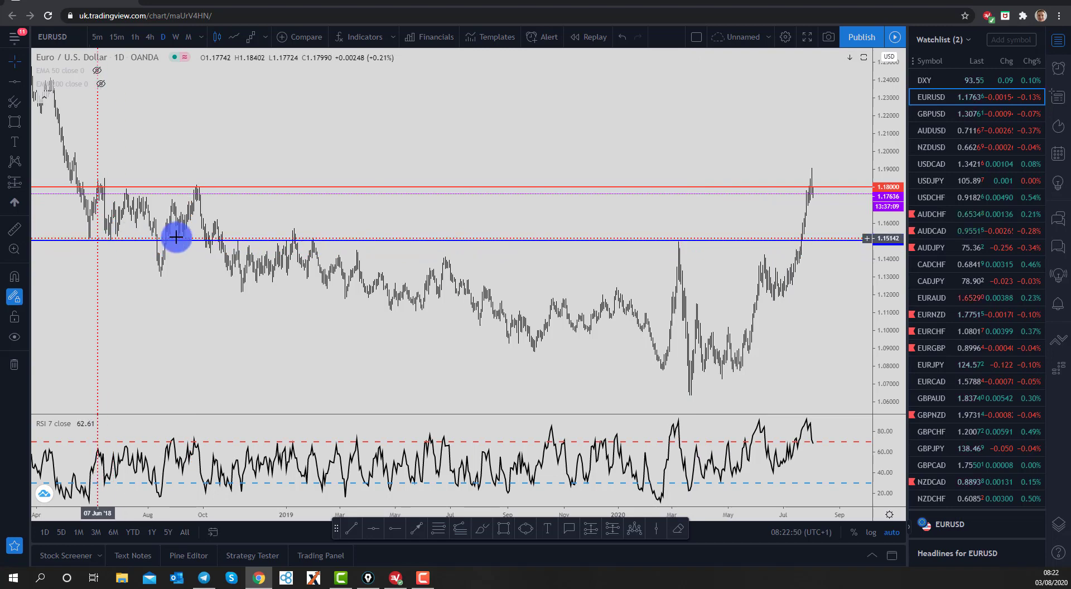
pyautogui.scroll(5, 647, 342)
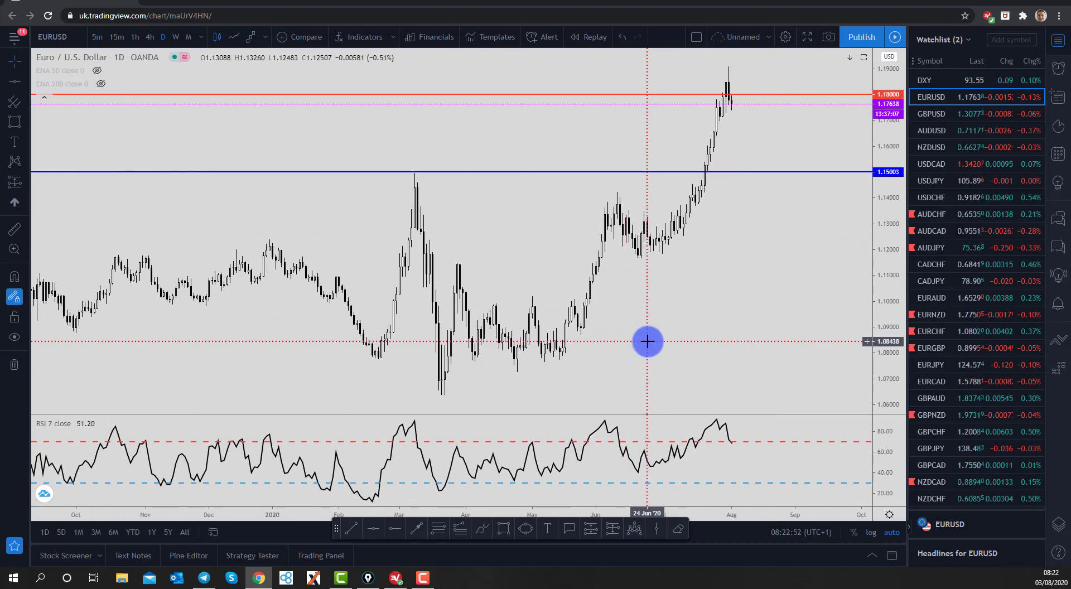
pyautogui.scroll(3, 647, 342)
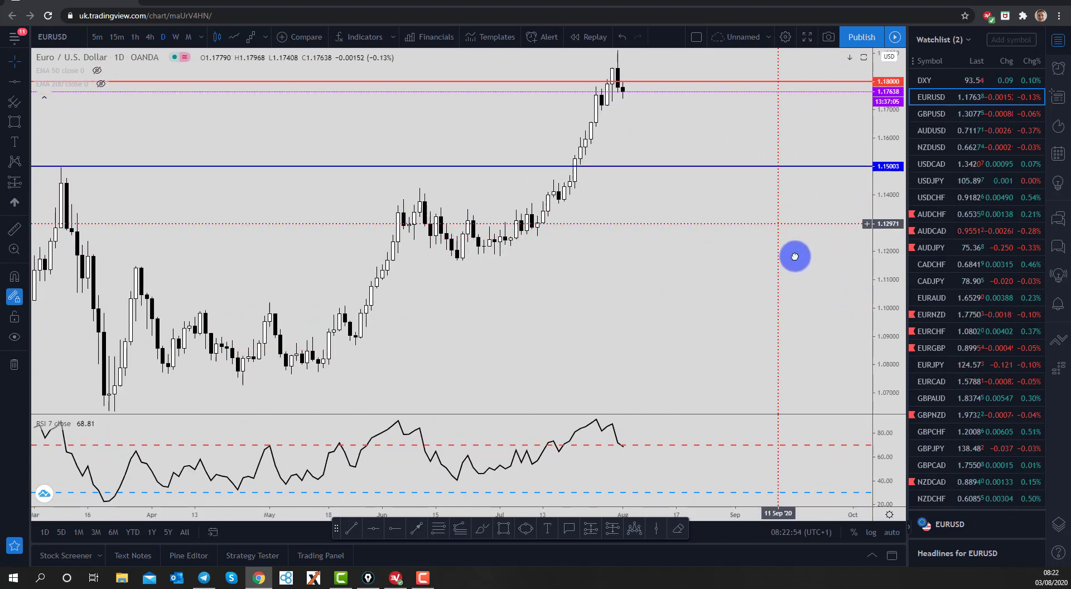
pyautogui.moveTo(629, 106); pyautogui.dragTo(645, 139)
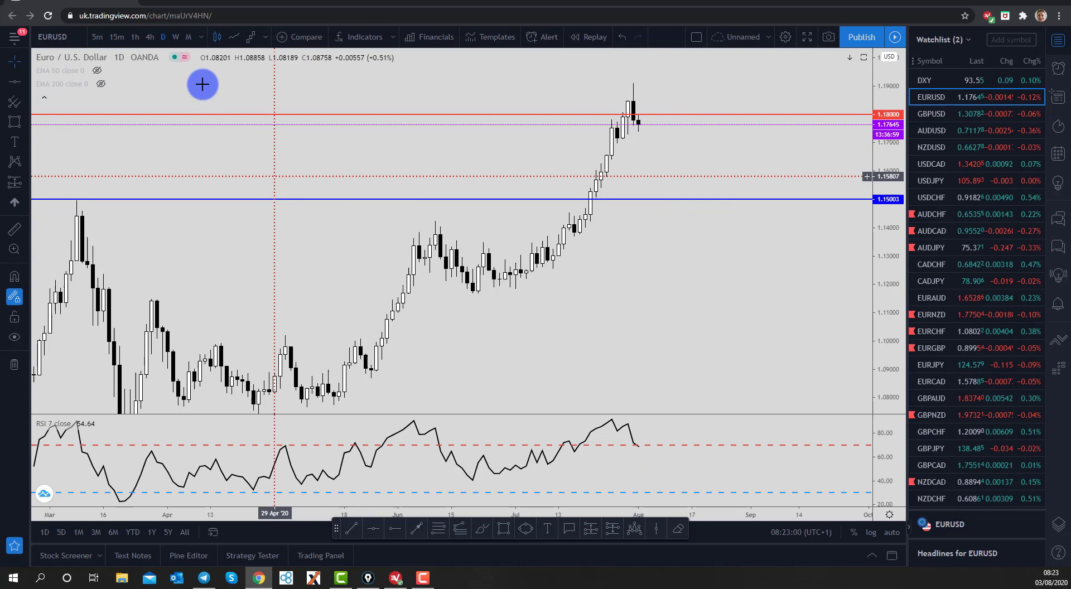
# Step: Switch to 4h candles, stretch the price scale, and sketch pink strokes around the pullback
pyautogui.click(147, 37)
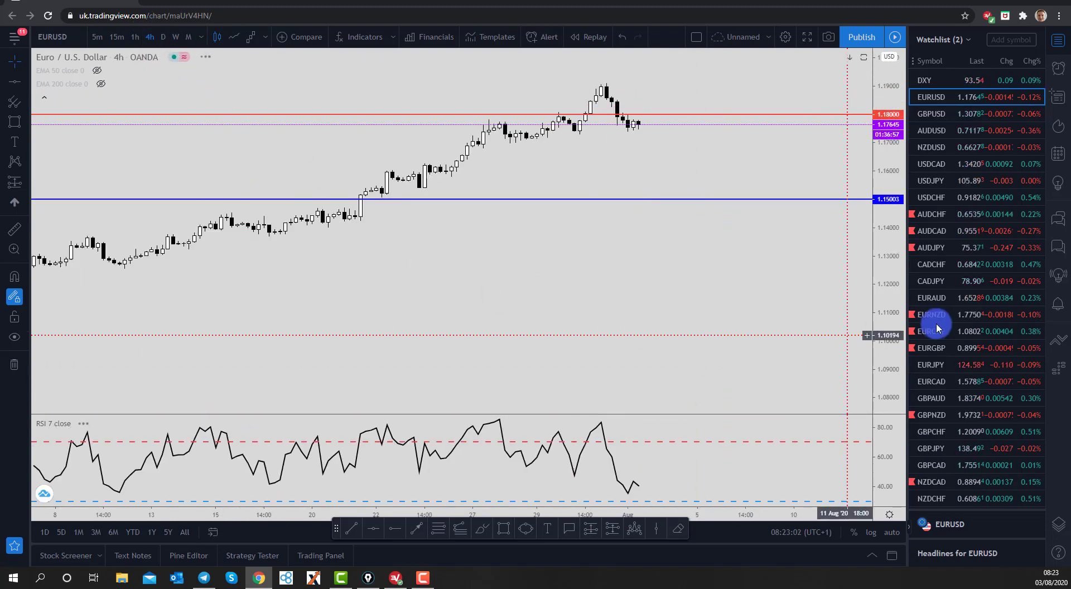
pyautogui.moveTo(884, 286); pyautogui.dragTo(791, 170)
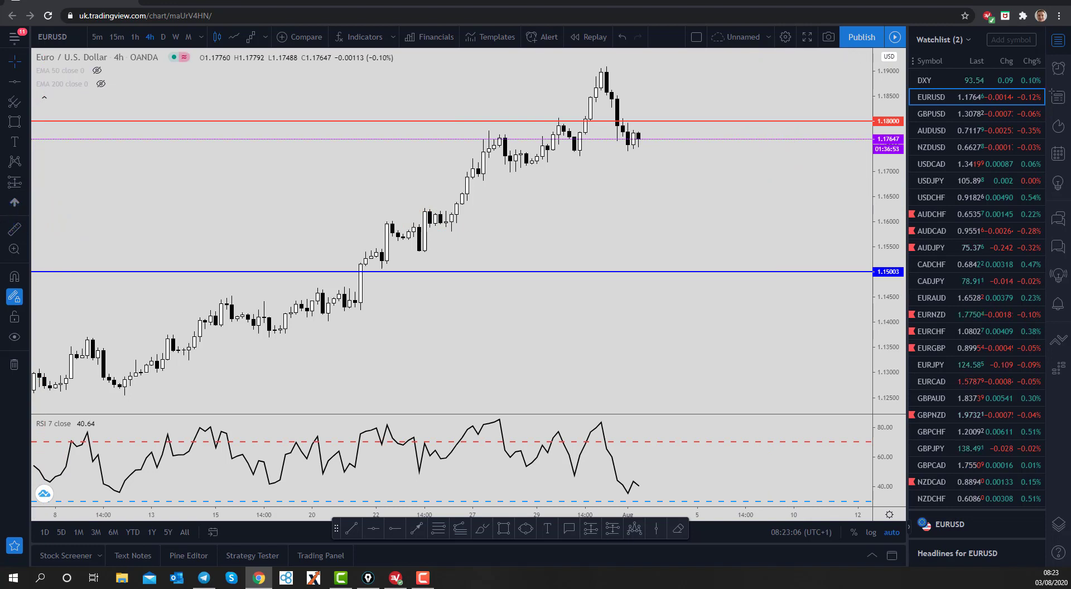
pyautogui.hotkey('ctrl', 'alt', 'p')
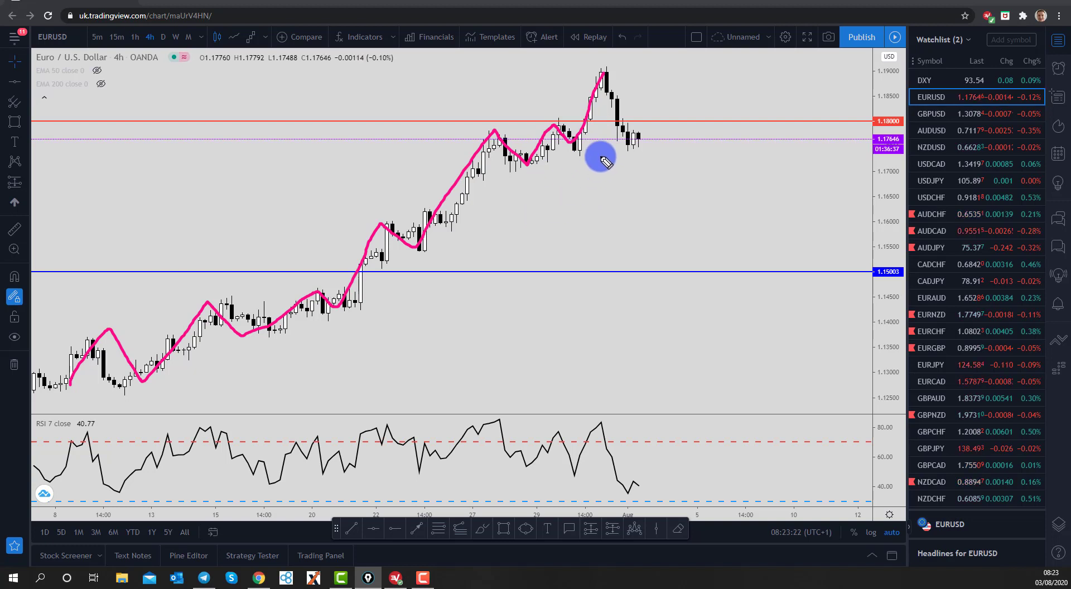
pyautogui.moveTo(583, 143)
pyautogui.mouseDown()
pyautogui.moveTo(591, 153)
pyautogui.moveTo(681, 158)
pyautogui.mouseUp()
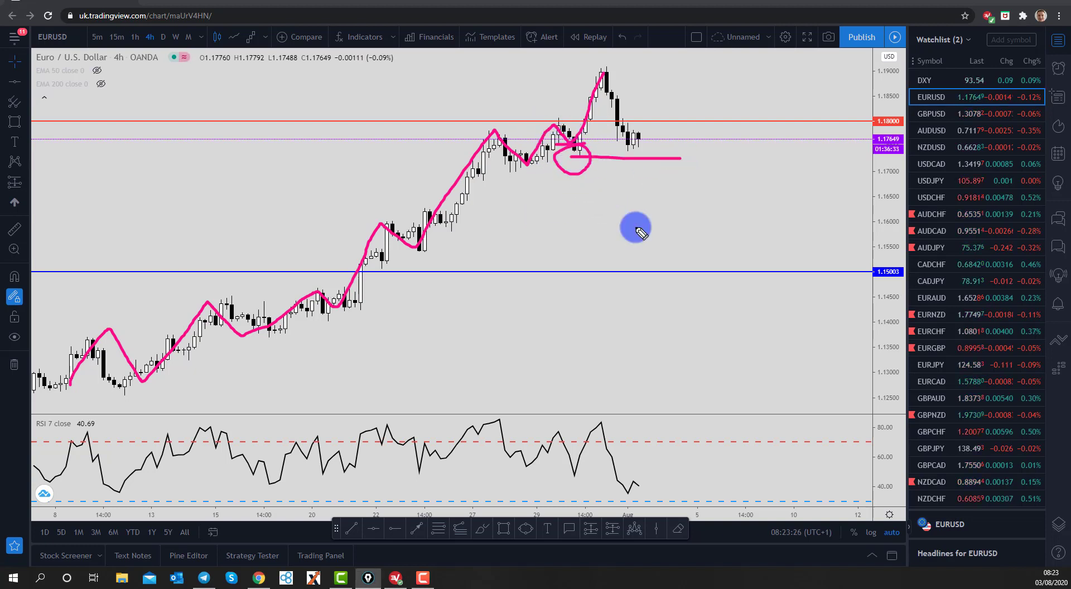
pyautogui.moveTo(603, 72); pyautogui.dragTo(628, 144)
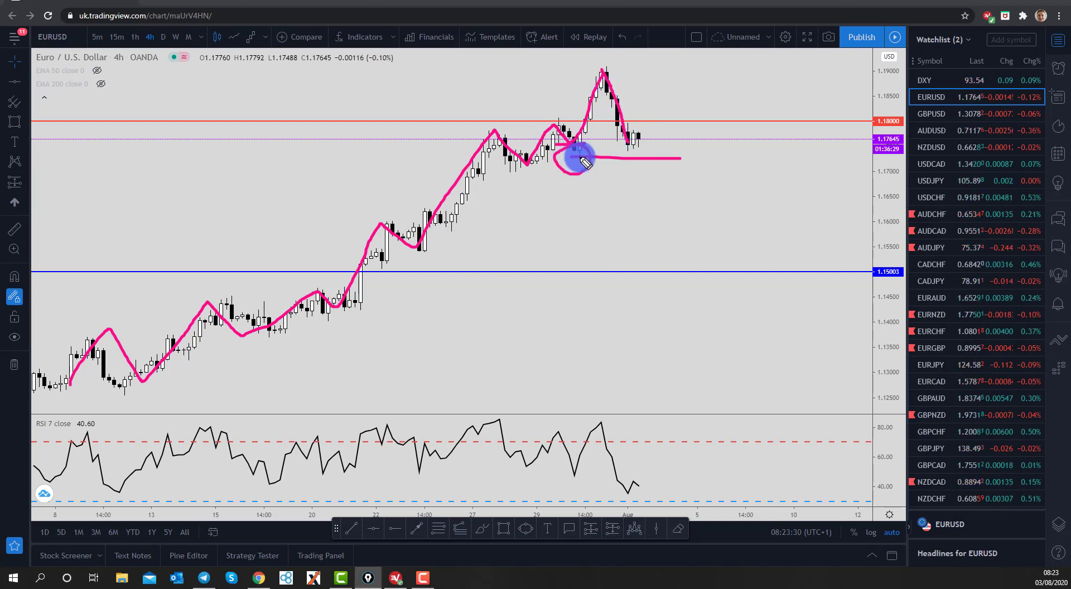
pyautogui.moveTo(572, 159); pyautogui.dragTo(588, 158)
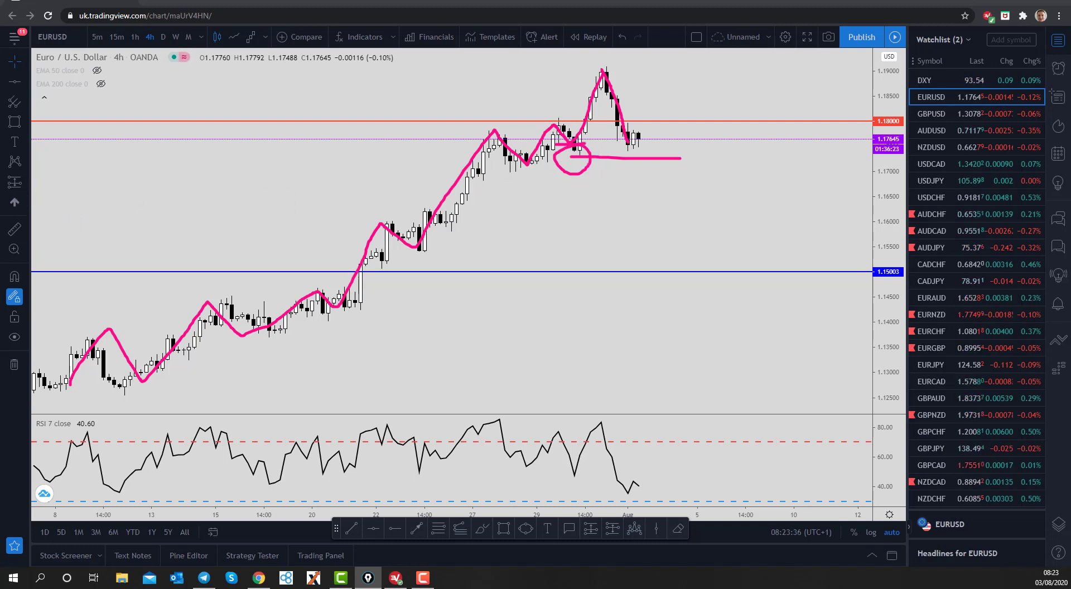
# Step: Clear old sketches, draw a pink falling projection, circle 1.15003, and trace the pullback
pyautogui.press('e')
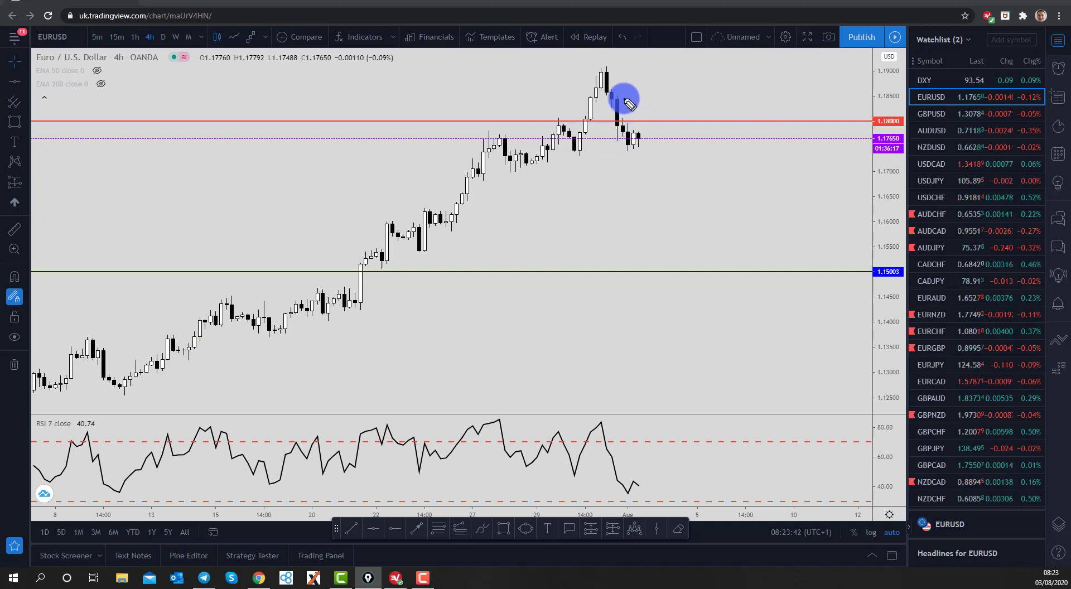
pyautogui.moveTo(629, 142)
pyautogui.mouseDown()
pyautogui.moveTo(710, 165)
pyautogui.moveTo(730, 218)
pyautogui.mouseUp()
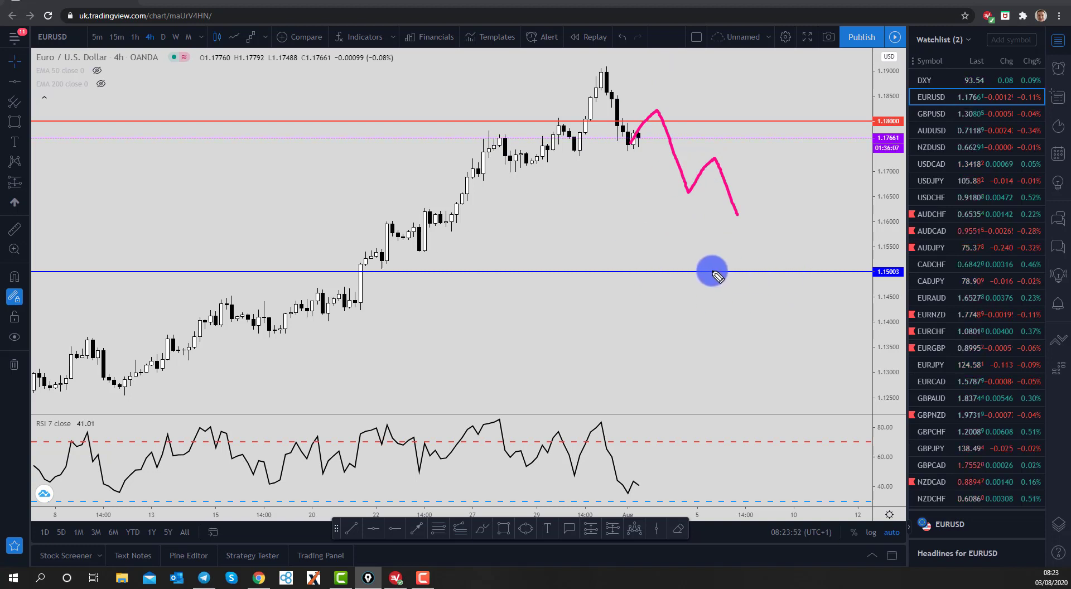
pyautogui.moveTo(888, 247)
pyautogui.mouseDown()
pyautogui.moveTo(856, 268)
pyautogui.moveTo(856, 256)
pyautogui.mouseUp()
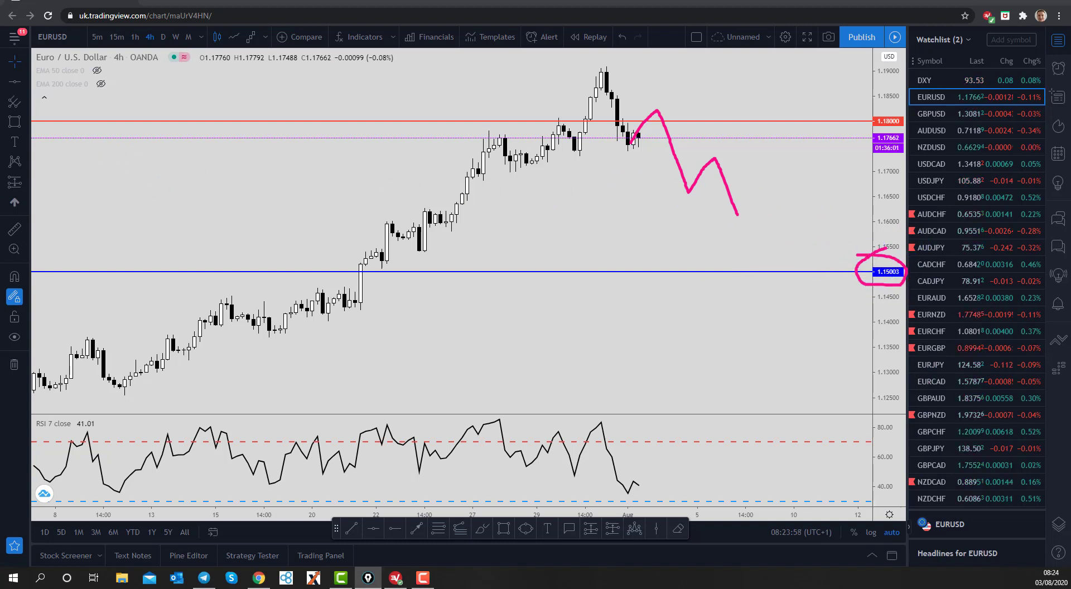
pyautogui.moveTo(531, 160)
pyautogui.mouseDown()
pyautogui.moveTo(576, 141)
pyautogui.moveTo(605, 80)
pyautogui.moveTo(631, 149)
pyautogui.mouseUp()
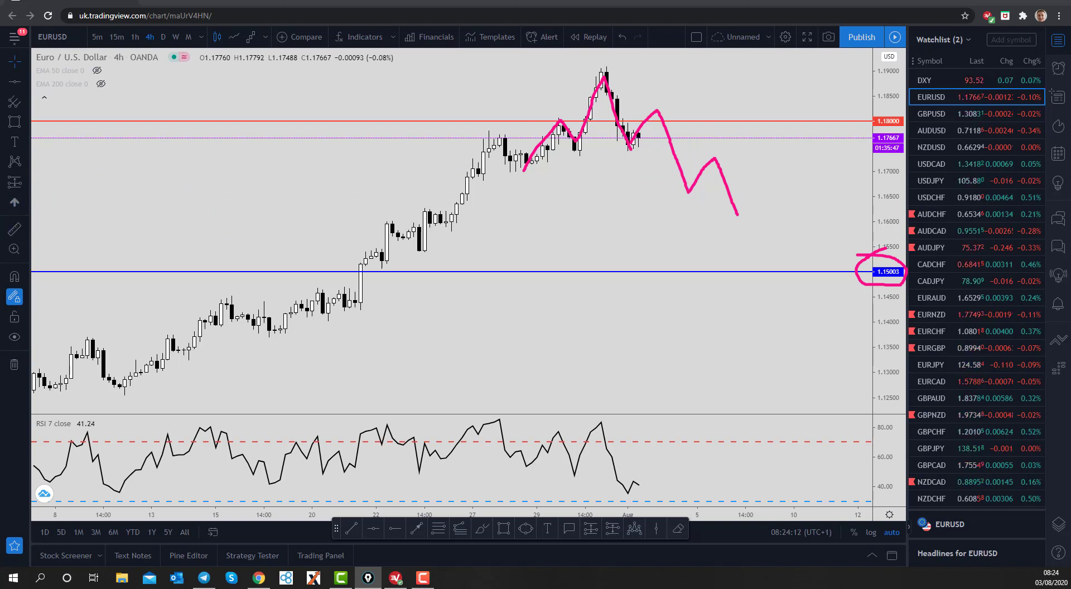
# Step: Clear the strokes, sketch a pink V projection with a downward arrow, then erase it
pyautogui.press('e')
pyautogui.moveTo(597, 75)
pyautogui.mouseDown()
pyautogui.moveTo(621, 122)
pyautogui.moveTo(646, 108)
pyautogui.moveTo(654, 74)
pyautogui.moveTo(597, 73)
pyautogui.moveTo(702, 68)
pyautogui.moveTo(686, 186)
pyautogui.moveTo(722, 200)
pyautogui.moveTo(731, 234)
pyautogui.mouseUp()
pyautogui.moveTo(712, 209); pyautogui.dragTo(746, 202)
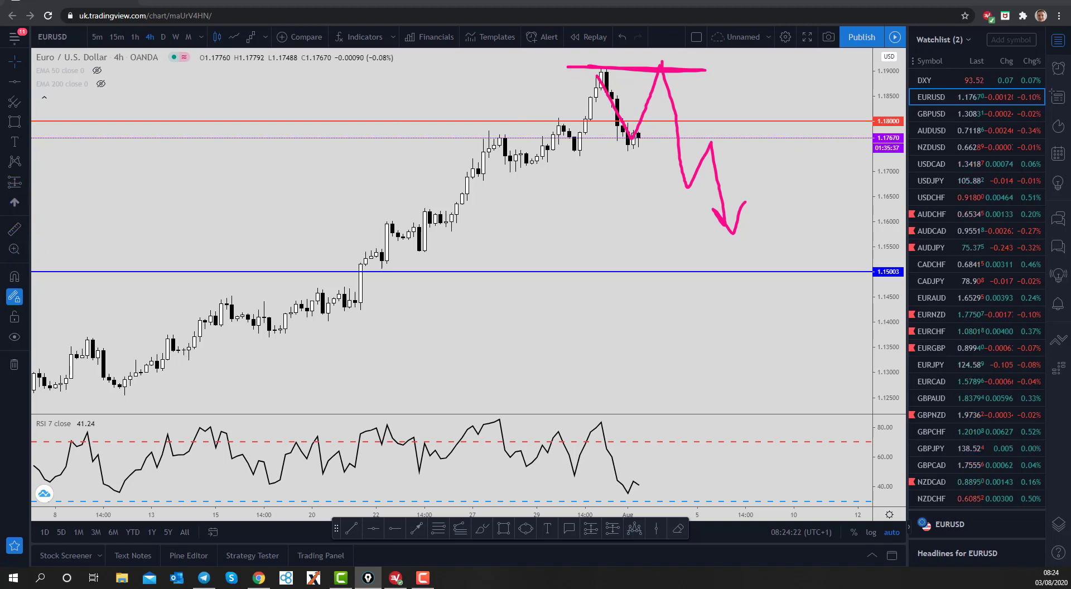
pyautogui.press('Escape')
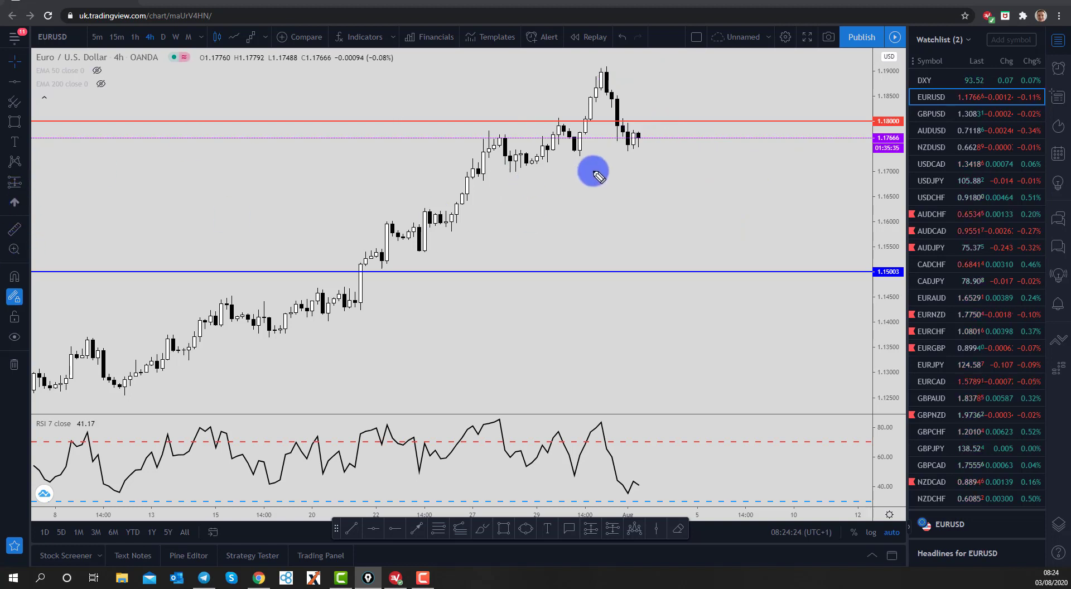
# Step: Draw a pink level under the candles and a downward arrow path, then clear them
pyautogui.moveTo(566, 155)
pyautogui.mouseDown()
pyautogui.moveTo(662, 158)
pyautogui.moveTo(642, 181)
pyautogui.moveTo(652, 144)
pyautogui.moveTo(642, 140)
pyautogui.mouseUp()
pyautogui.moveTo(656, 184)
pyautogui.mouseDown()
pyautogui.moveTo(671, 156)
pyautogui.moveTo(684, 231)
pyautogui.moveTo(676, 222)
pyautogui.moveTo(694, 212)
pyautogui.mouseUp()
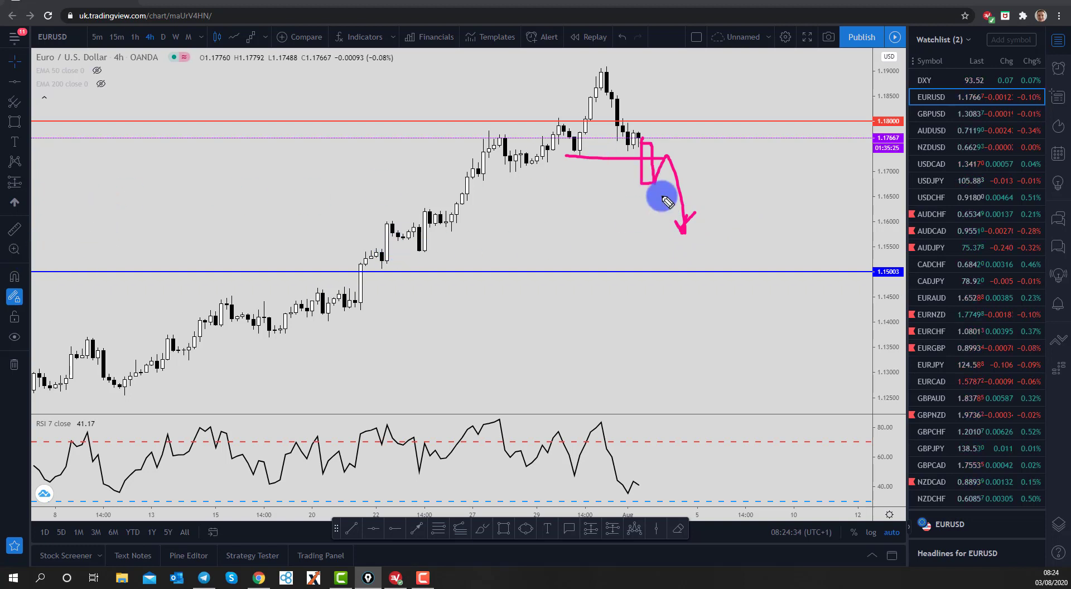
pyautogui.press('Escape')
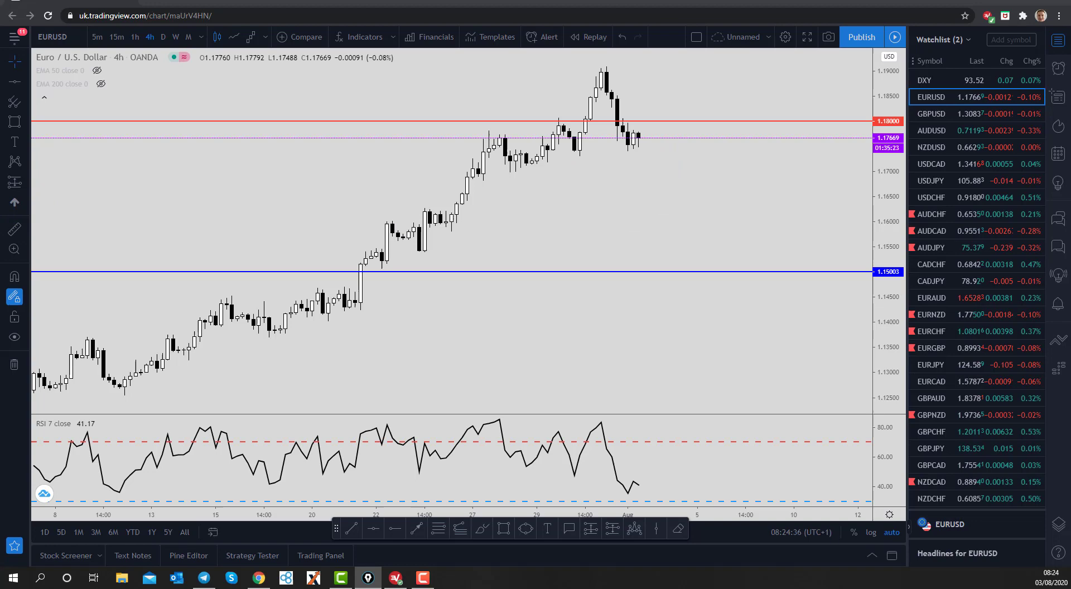